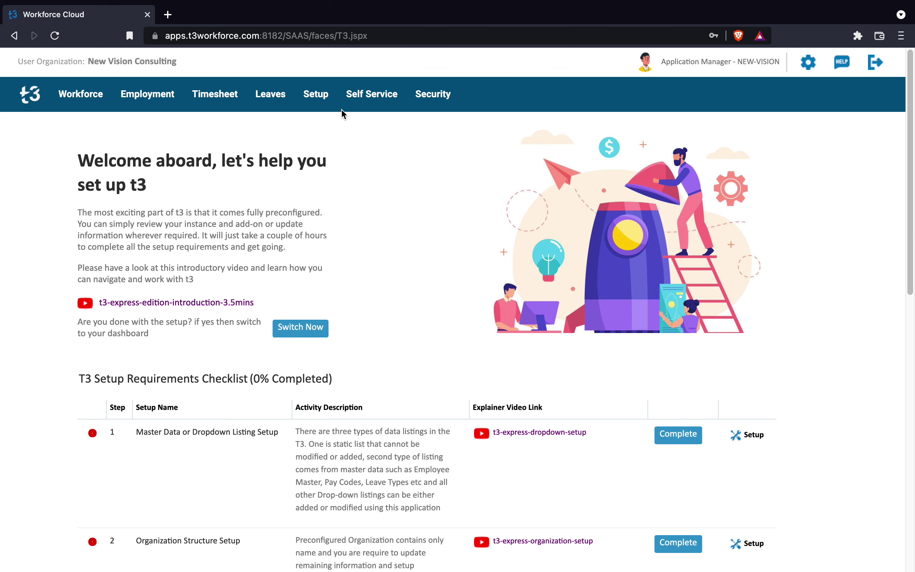
In Master Data/Dropdown Setup, pick the Country Setups listing and start a new blank country entry.
mouse_move(324, 97)
left_click(325, 118)
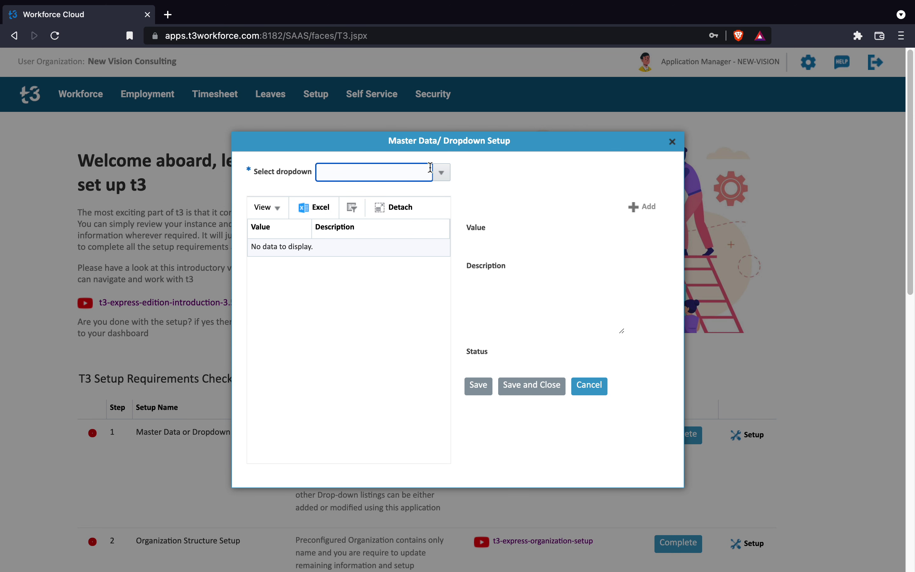
left_click(447, 174)
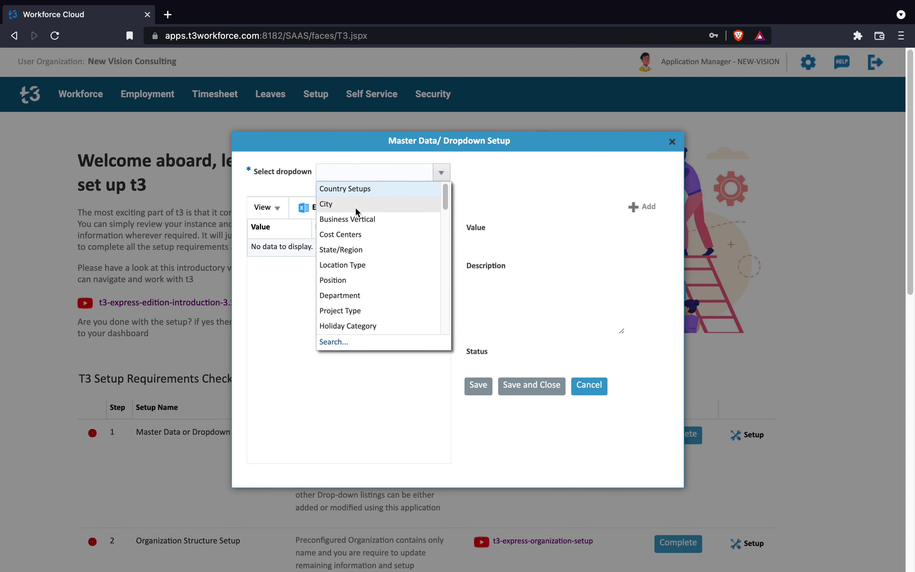
left_click(363, 192)
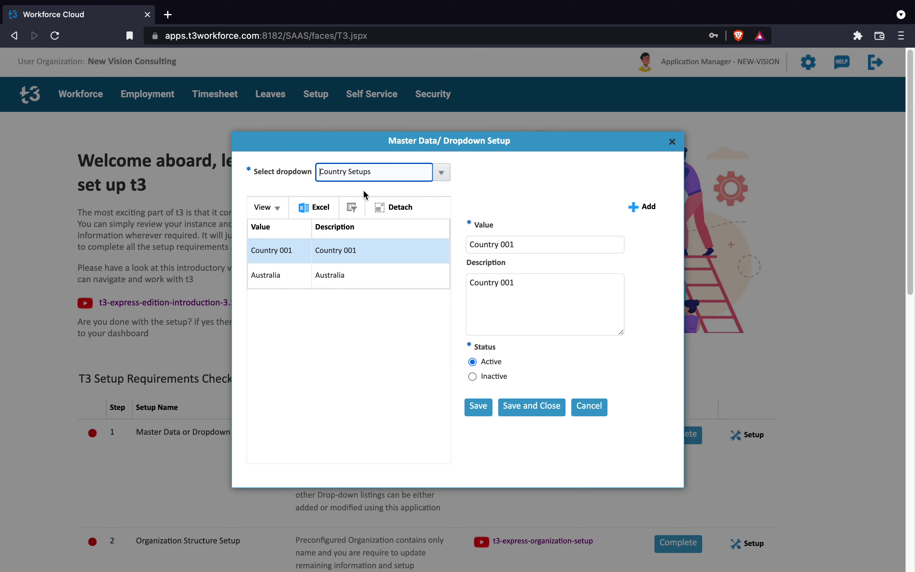
left_click_drag(527, 246, 463, 245)
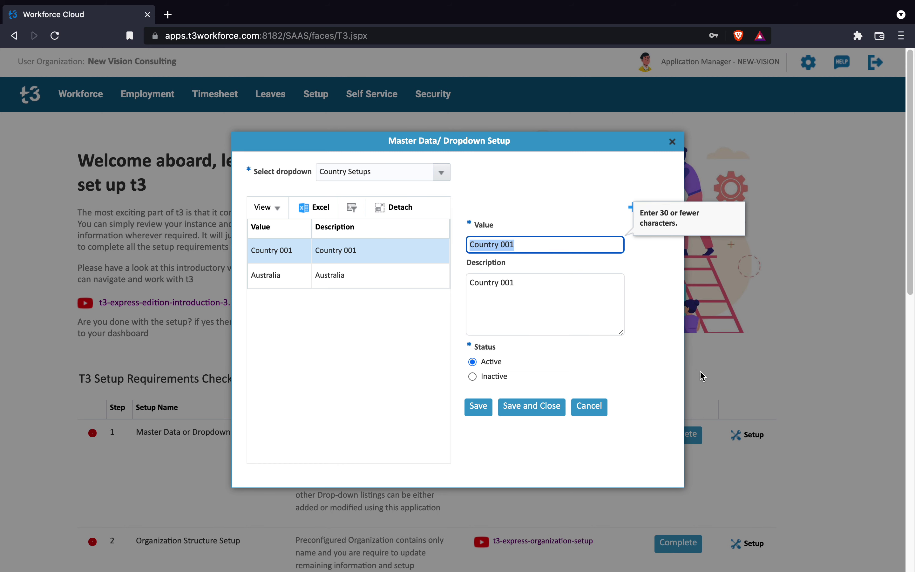
left_click(647, 389)
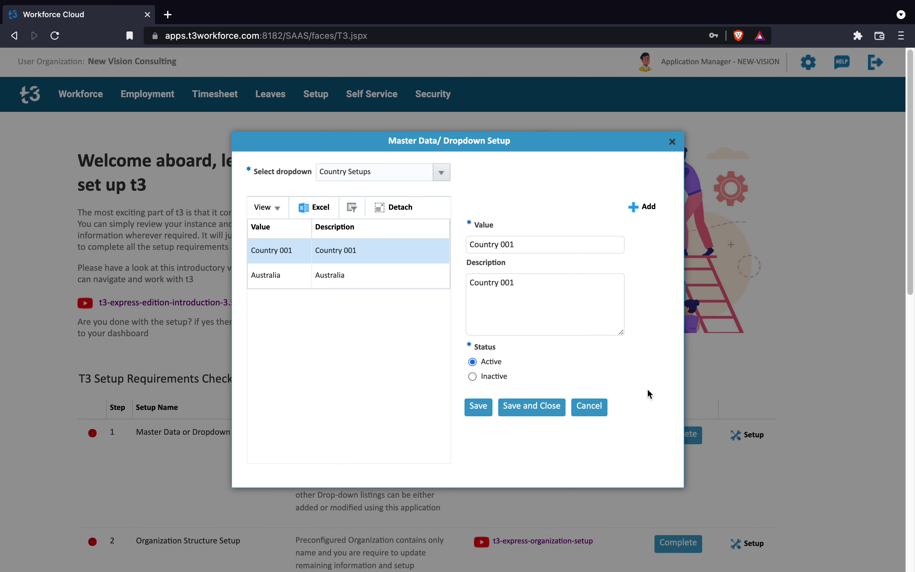
left_click(649, 208)
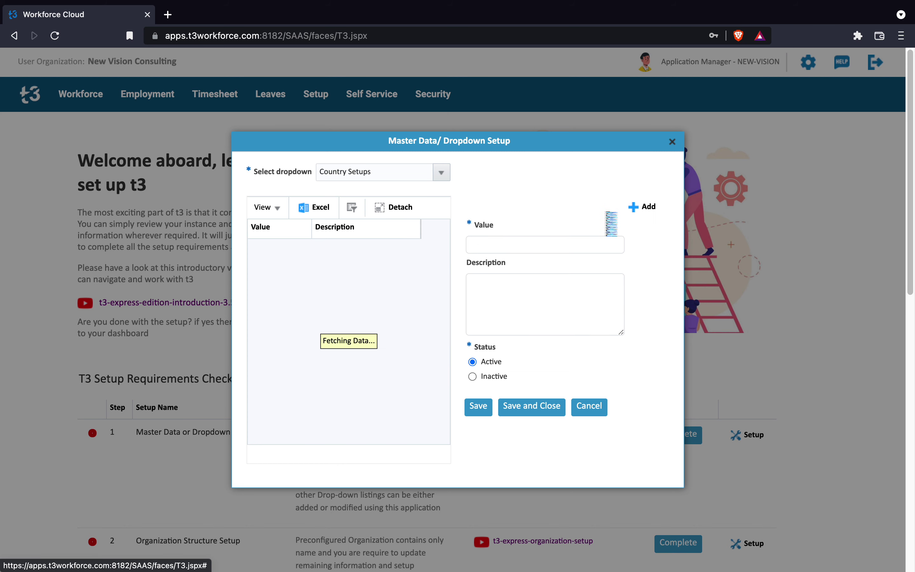
Add Singapore as a country with description Singapore, save it, and close the setup dialog.
left_click(535, 247)
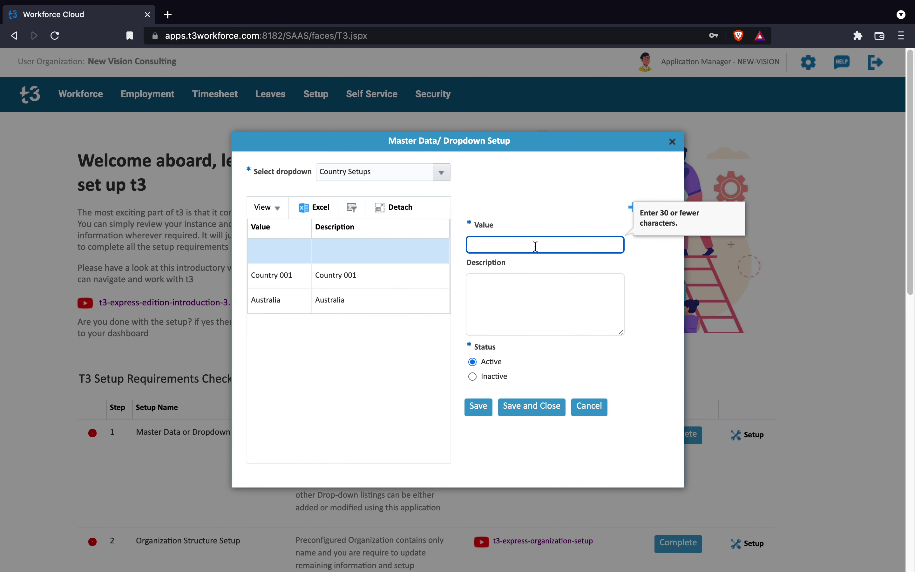
type("Singapore")
double_click(511, 246)
key("ctrl+c")
left_click(513, 285)
key("ctrl+v")
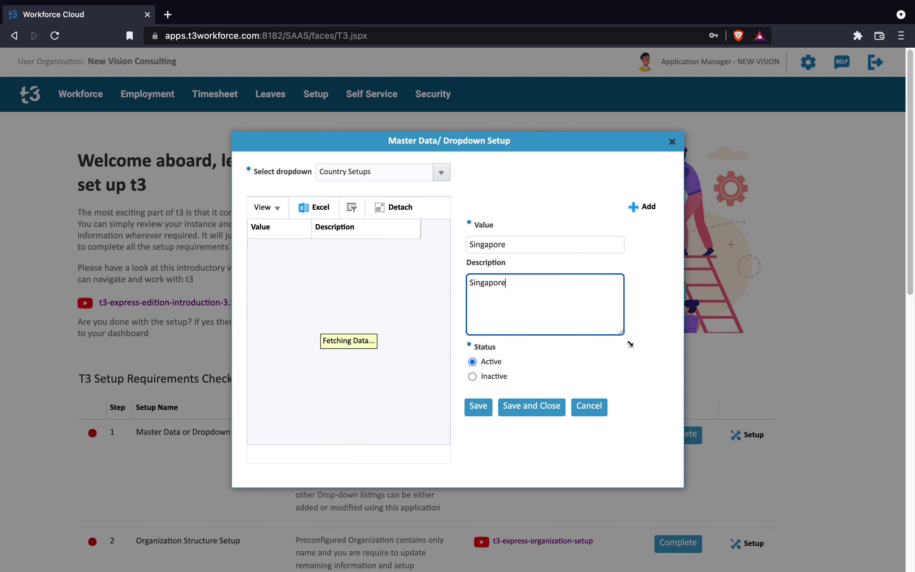
left_click(642, 371)
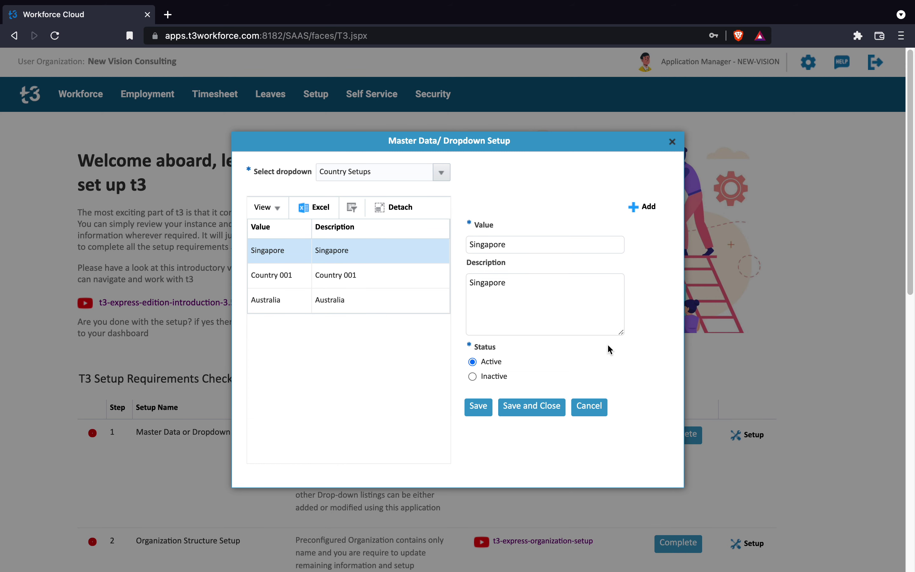
left_click(480, 407)
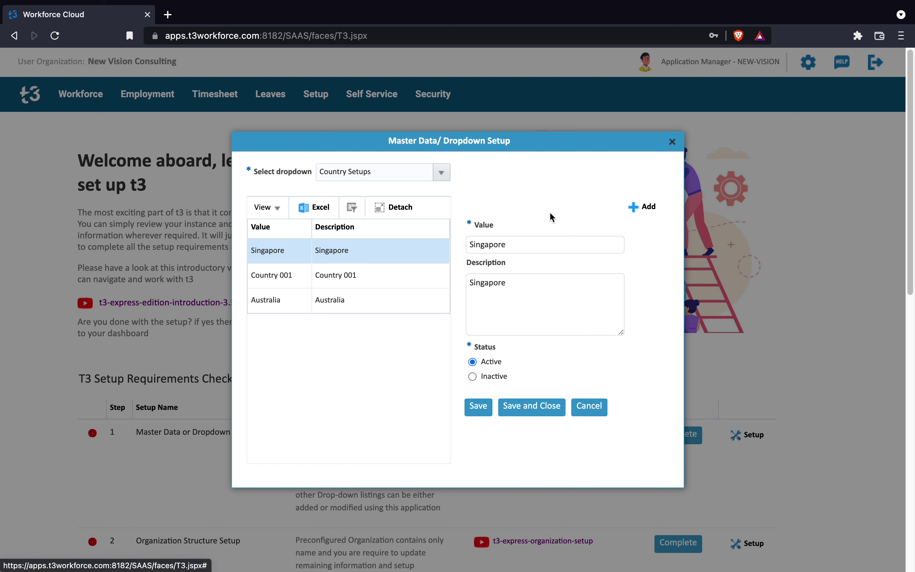
left_click(531, 411)
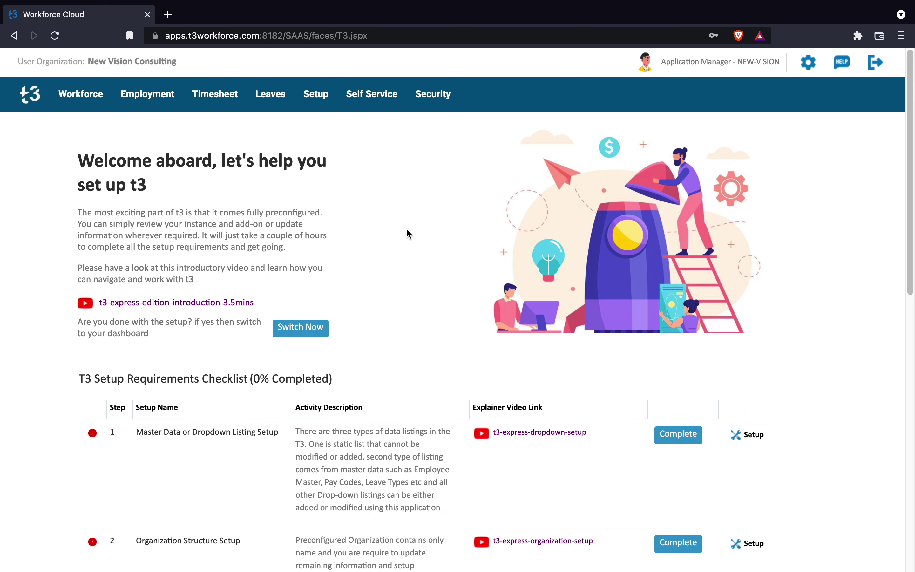
Reopen Master Data setup and view the City listing, then return to Country Setups.
left_click(313, 95)
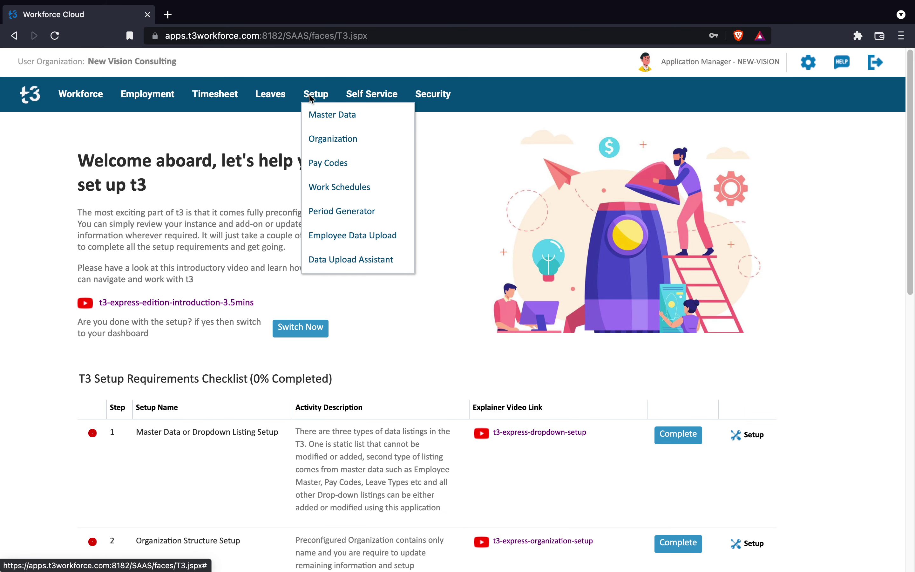
left_click(315, 113)
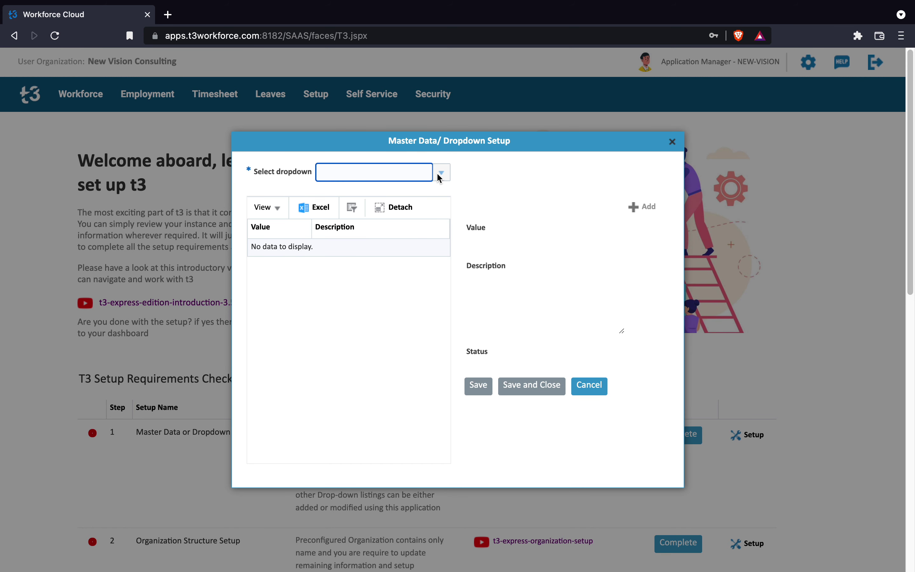
left_click(441, 172)
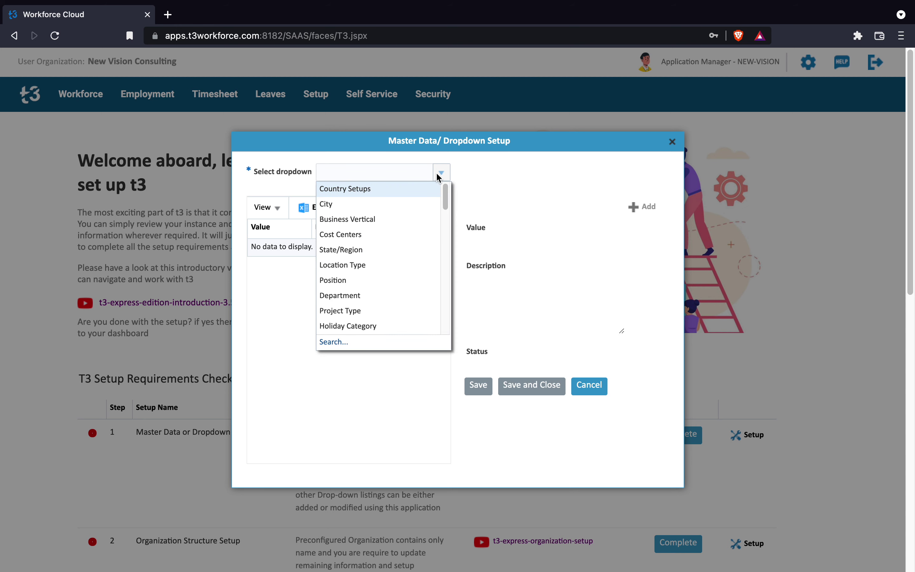
left_click(334, 205)
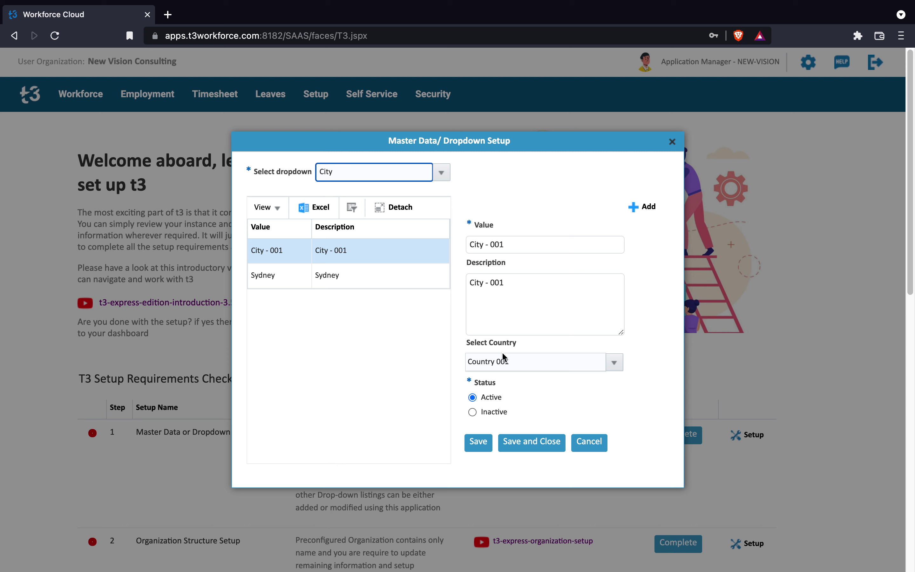
left_click(469, 348)
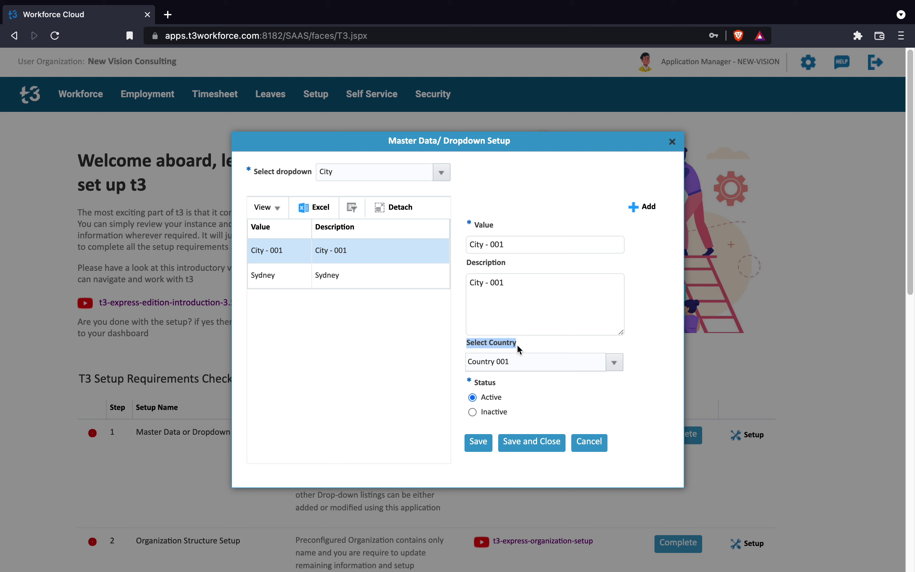
left_click(404, 351)
left_click(441, 173)
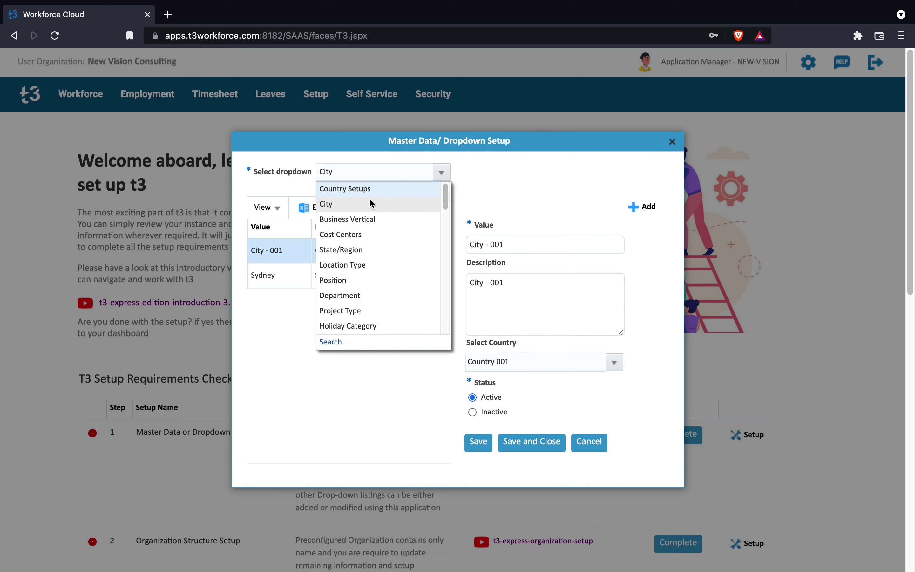
left_click(372, 189)
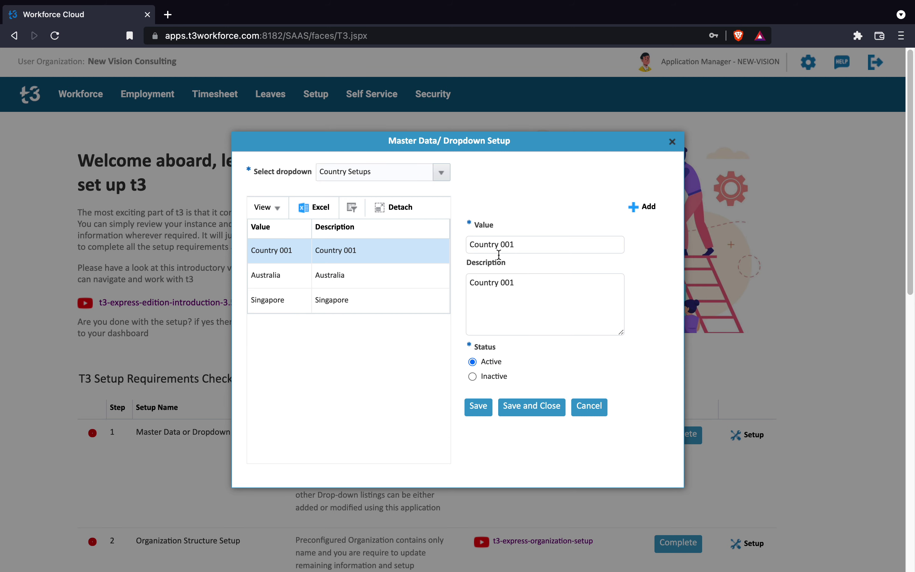
Filter the listings by 'Work' to pick Work Location, then switch to the City listing.
left_click(442, 173)
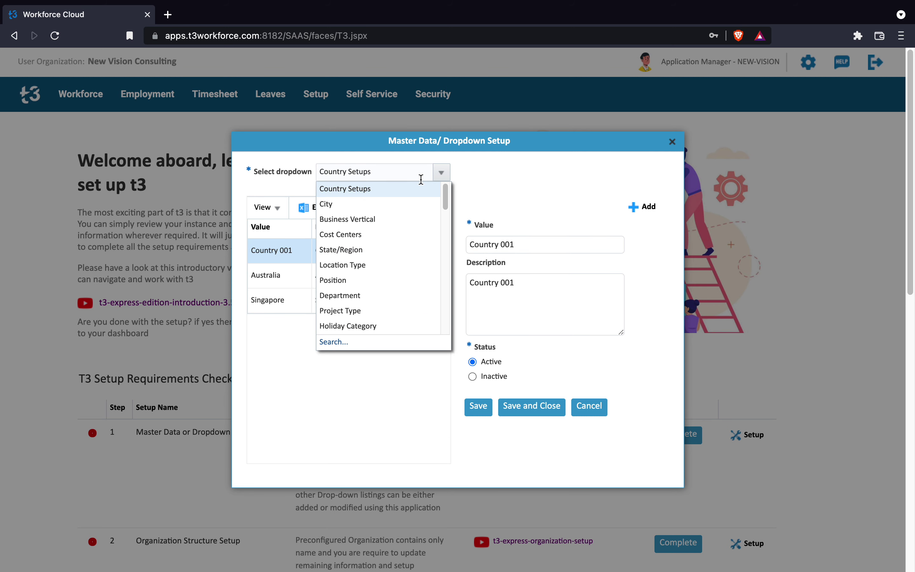
left_click_drag(378, 171, 273, 157)
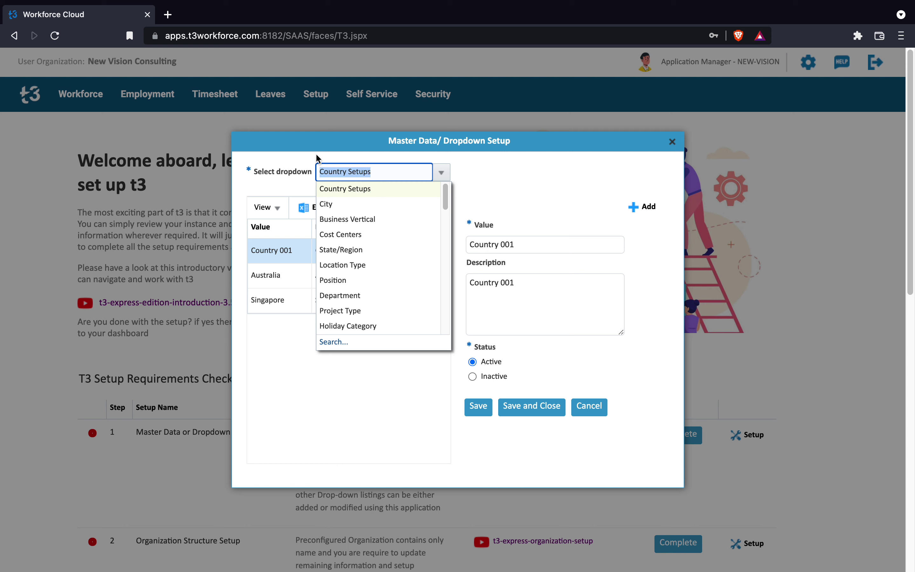
type("Work")
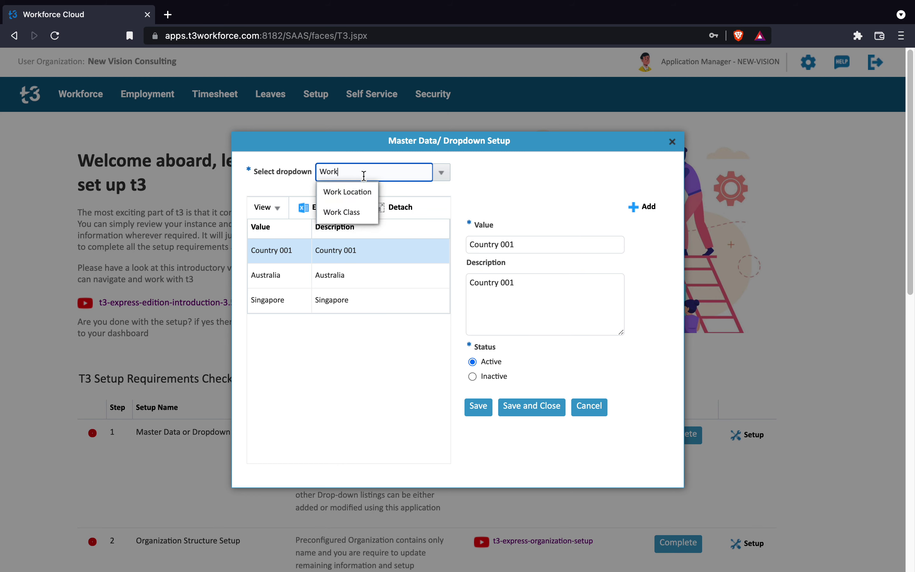
left_click(363, 189)
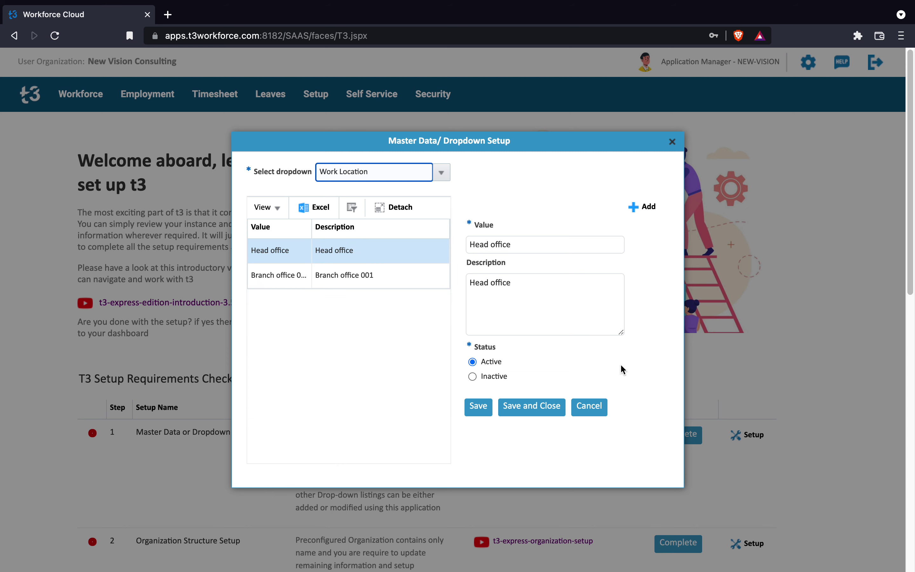
left_click(646, 423)
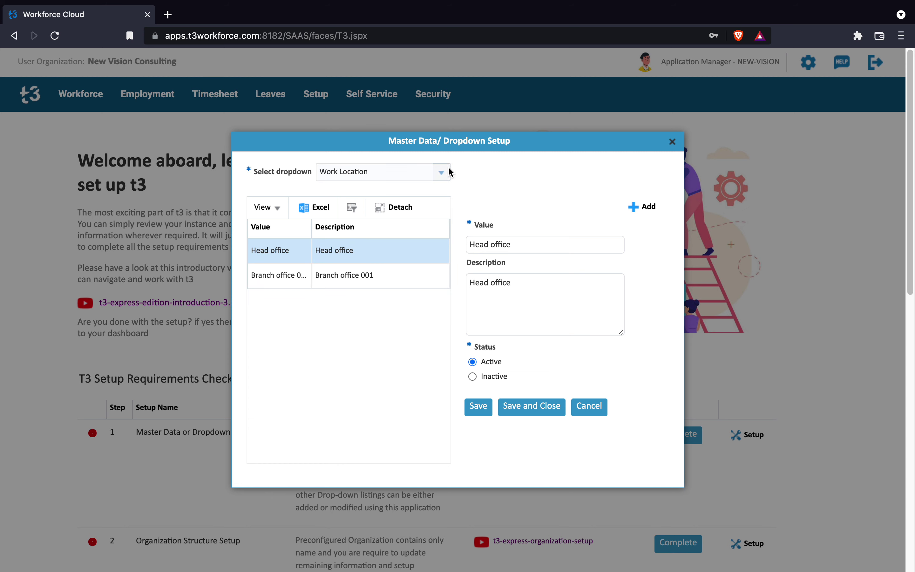
left_click(448, 174)
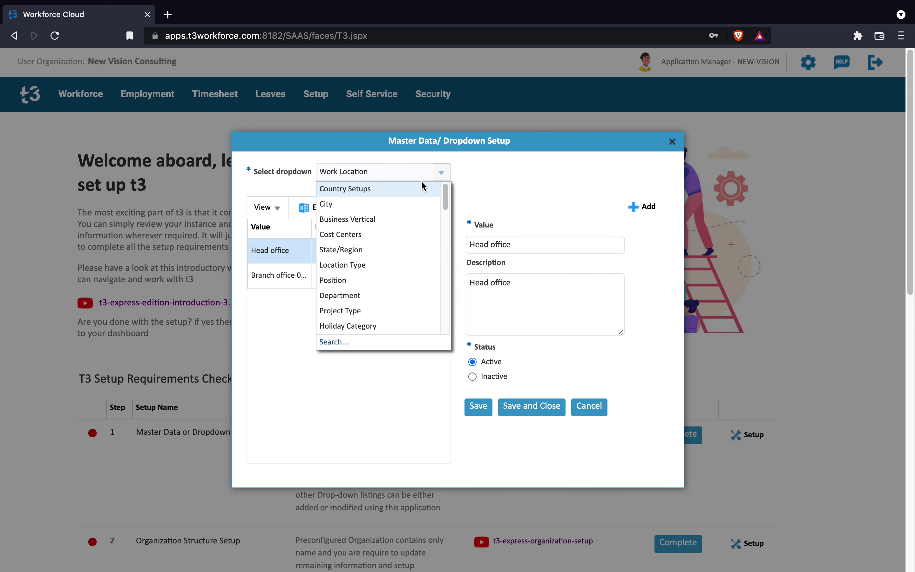
left_click(357, 205)
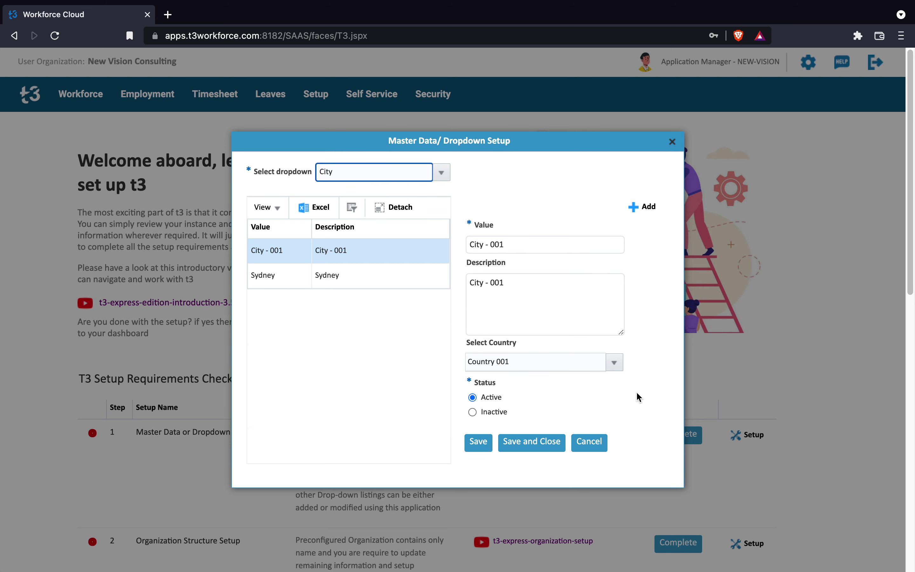
Add a Perth city entry with description Perth, assigned to the country Australia.
left_click(635, 206)
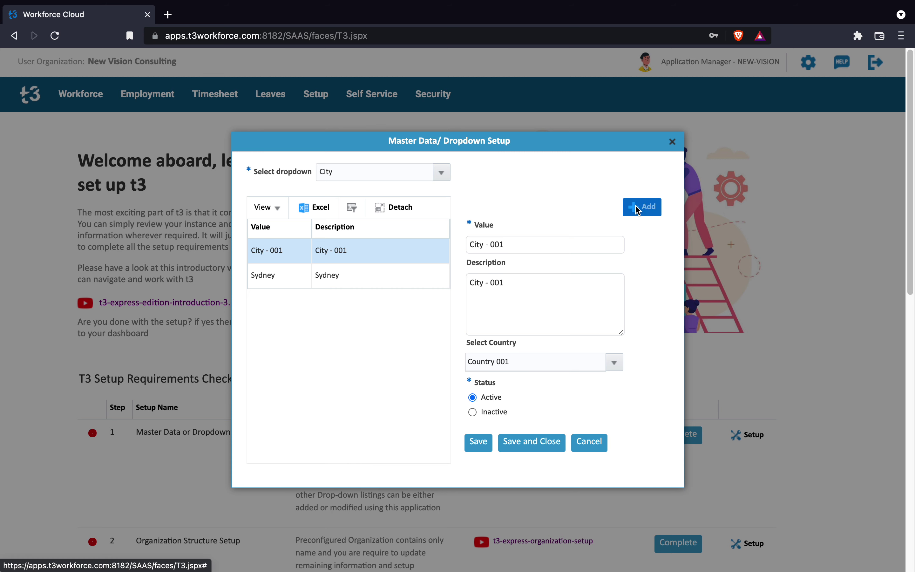
left_click(519, 252)
type("Perth")
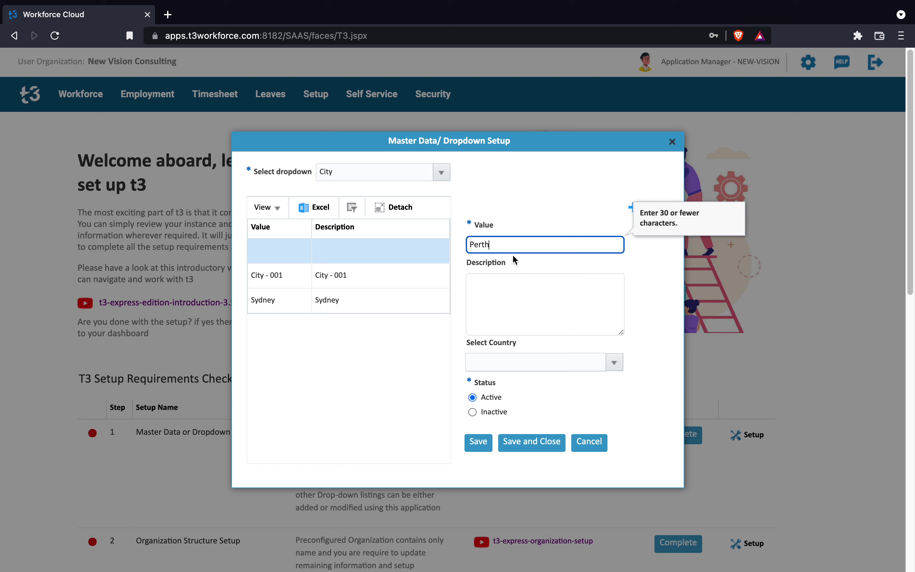
left_click_drag(503, 244, 454, 244)
key("super+c")
left_click(546, 298)
key("super+v")
left_click(649, 354)
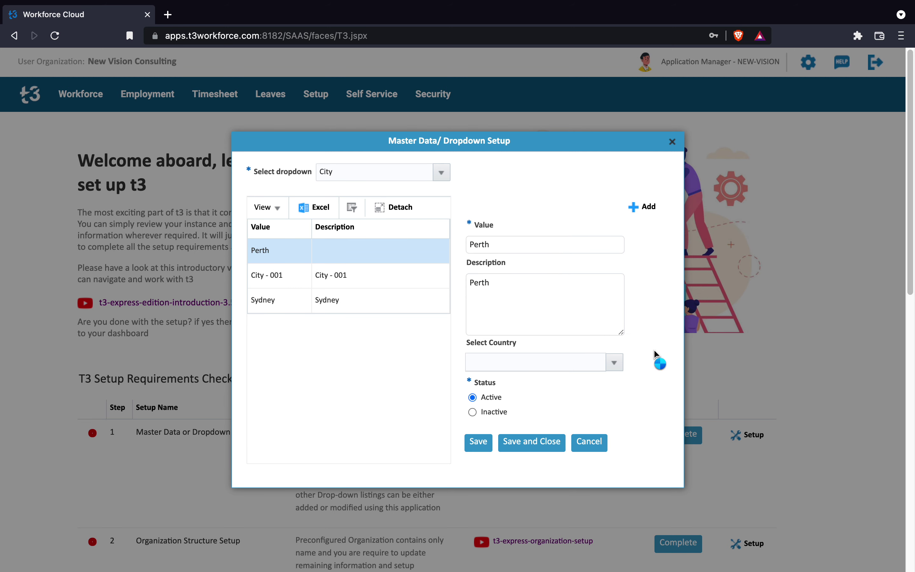
left_click(618, 363)
left_click(483, 395)
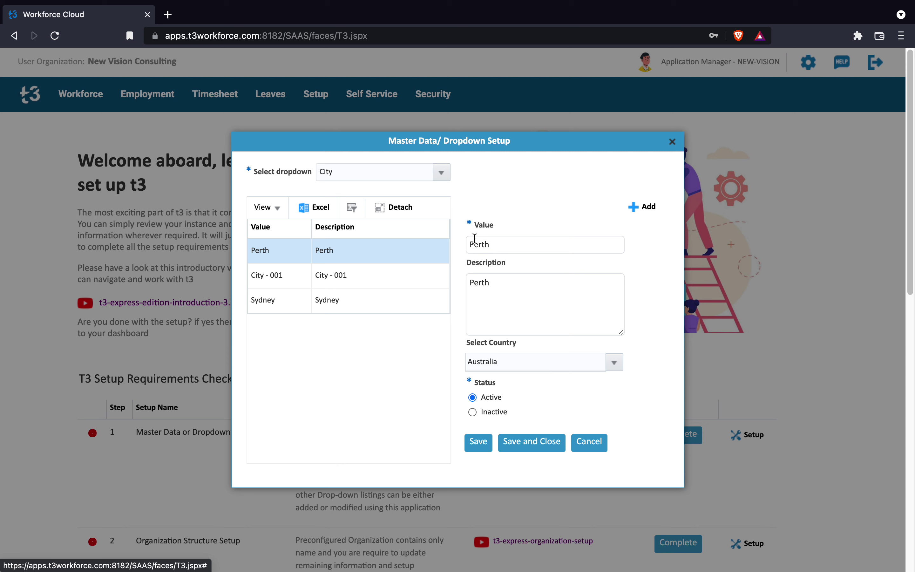
left_click(442, 173)
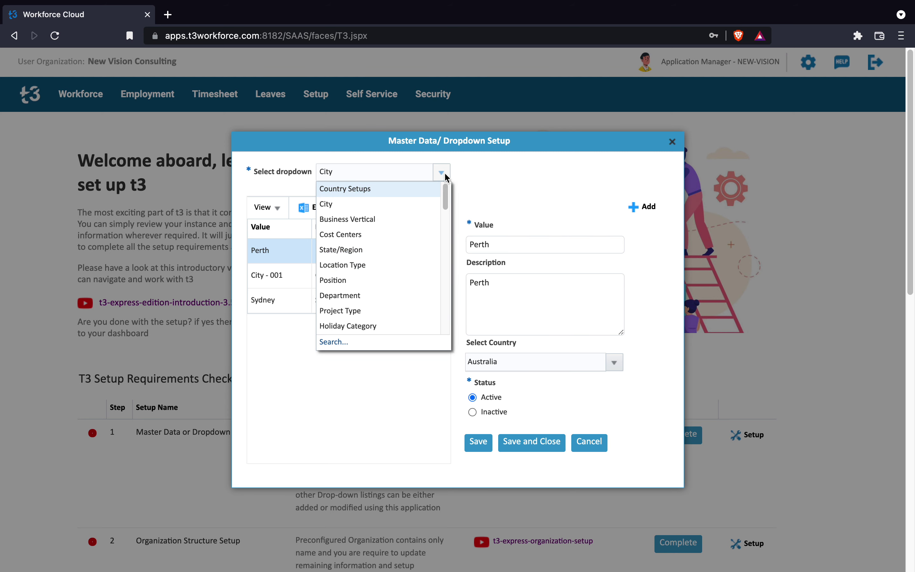
Search the dropdown listings for 'Work' and select the Work Location listing.
left_click(340, 345)
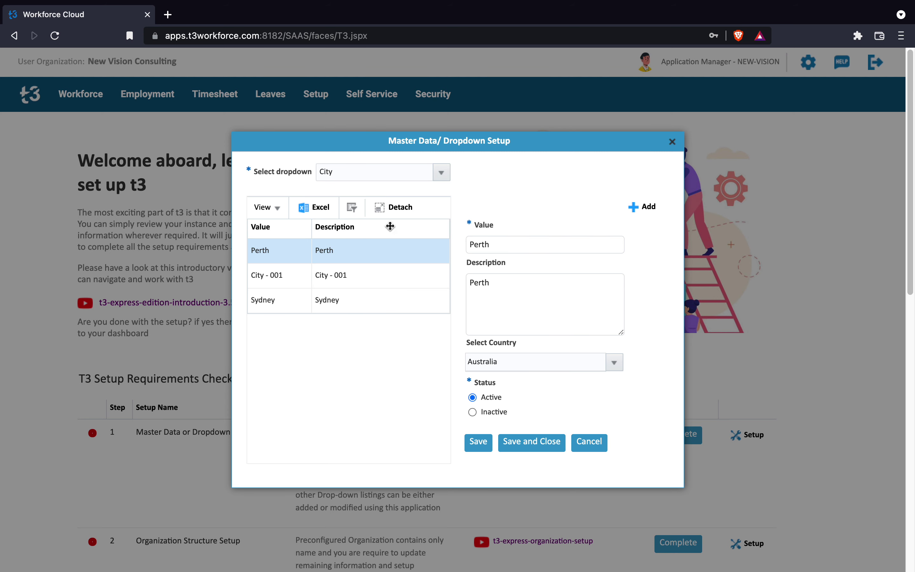
left_click(399, 193)
type("Work")
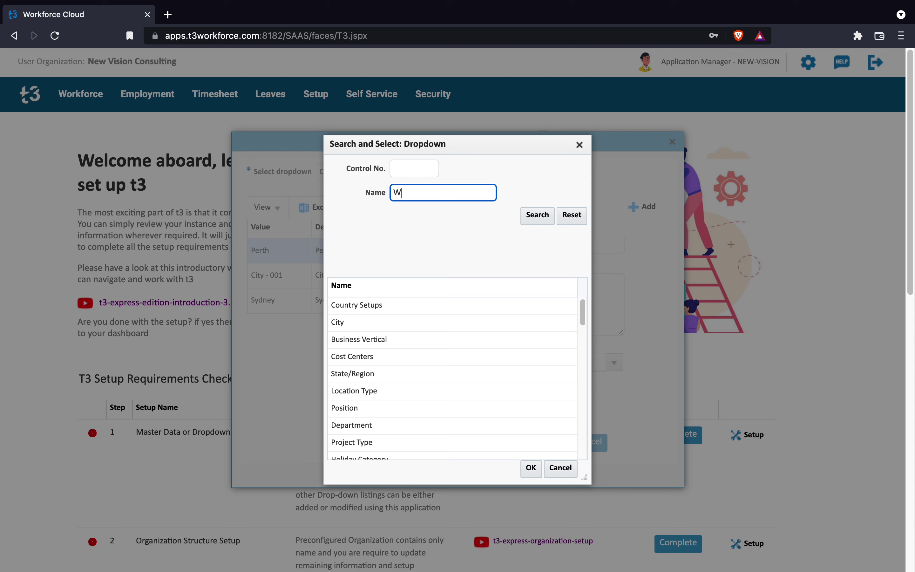
left_click(532, 218)
double_click(381, 304)
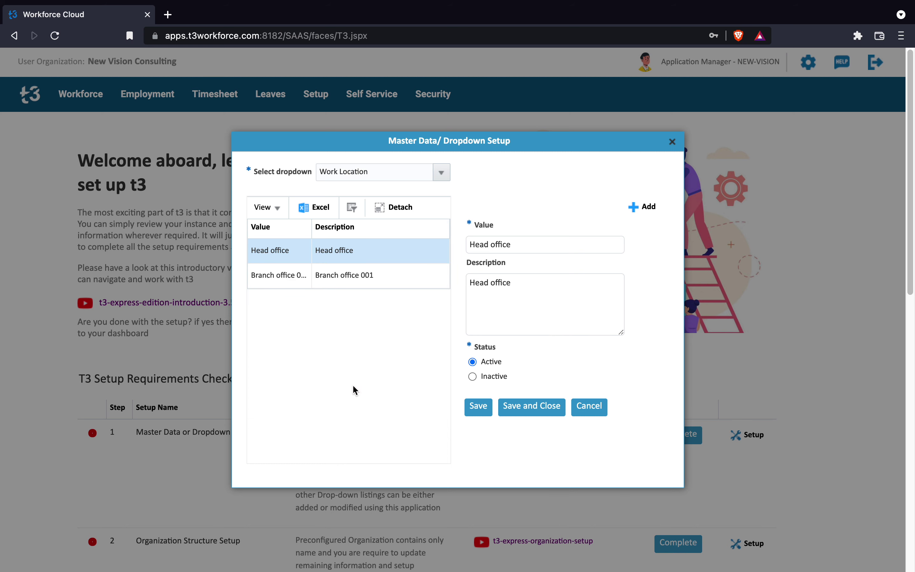
Add a Sydney Office work location with description Sydney Office.
left_click(638, 208)
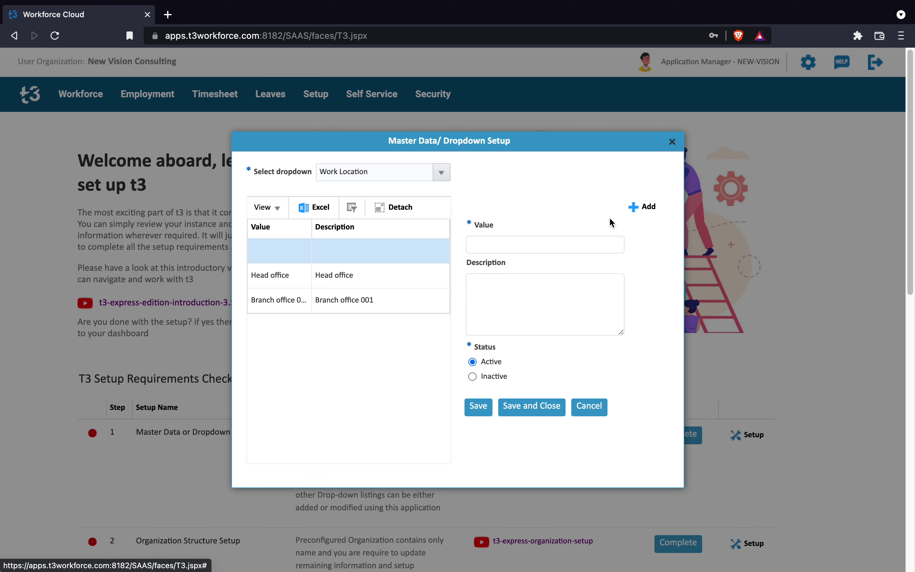
left_click(494, 246)
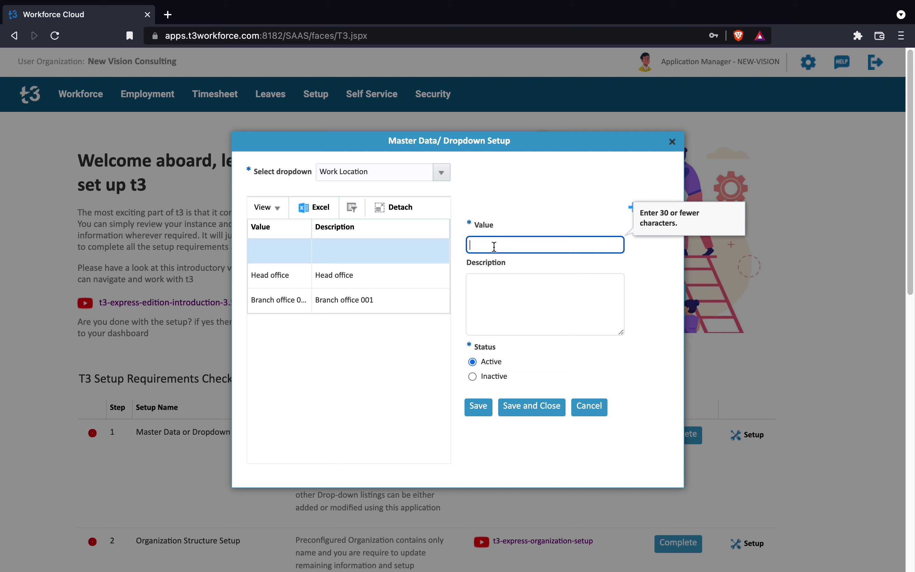
type("Sydney Office")
left_click(504, 303)
key("super+v")
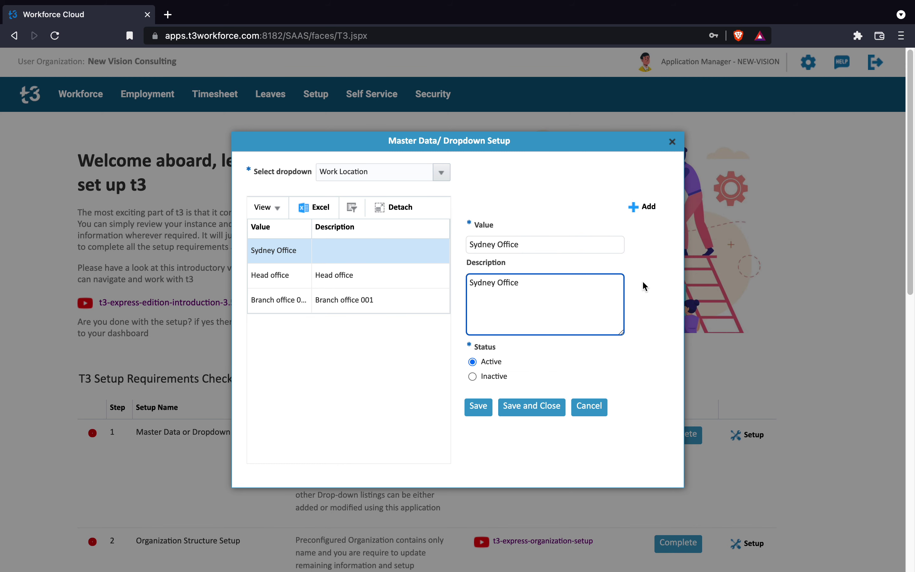
Add a Perth Office work location, then save and close the setup.
left_click(636, 205)
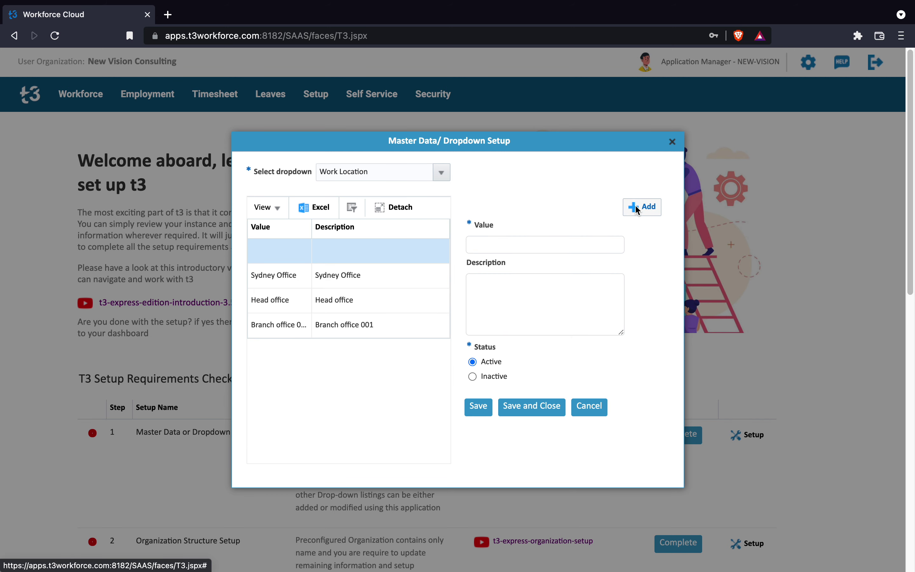
left_click(551, 250)
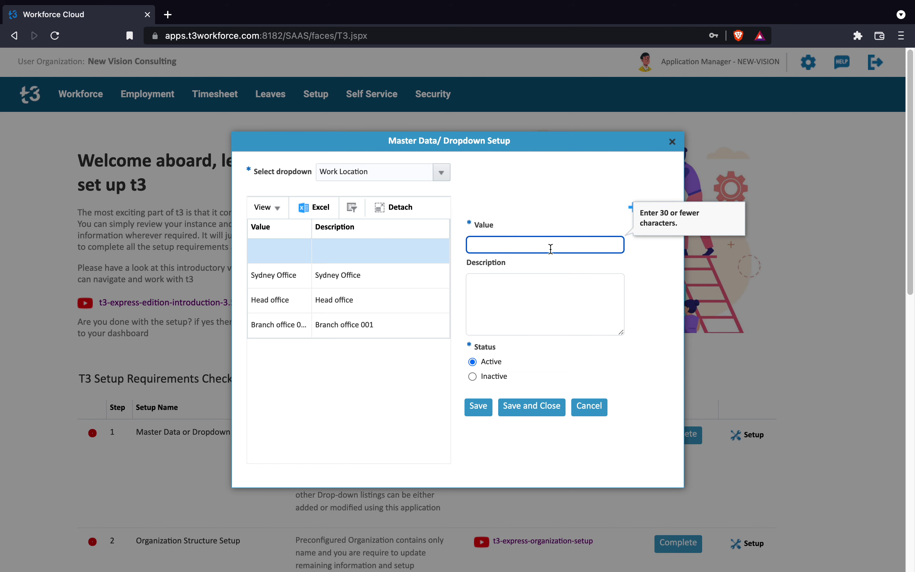
type("Perth Office")
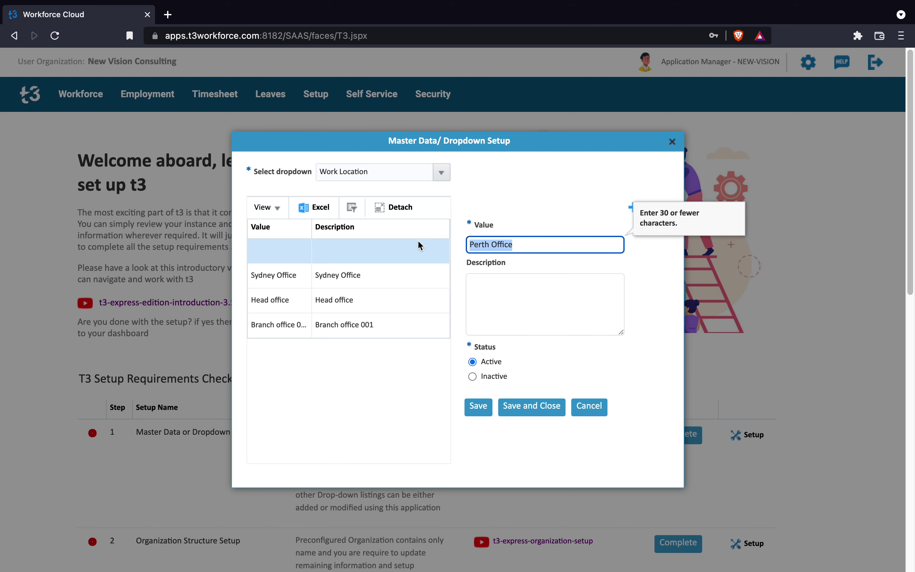
left_click(518, 302)
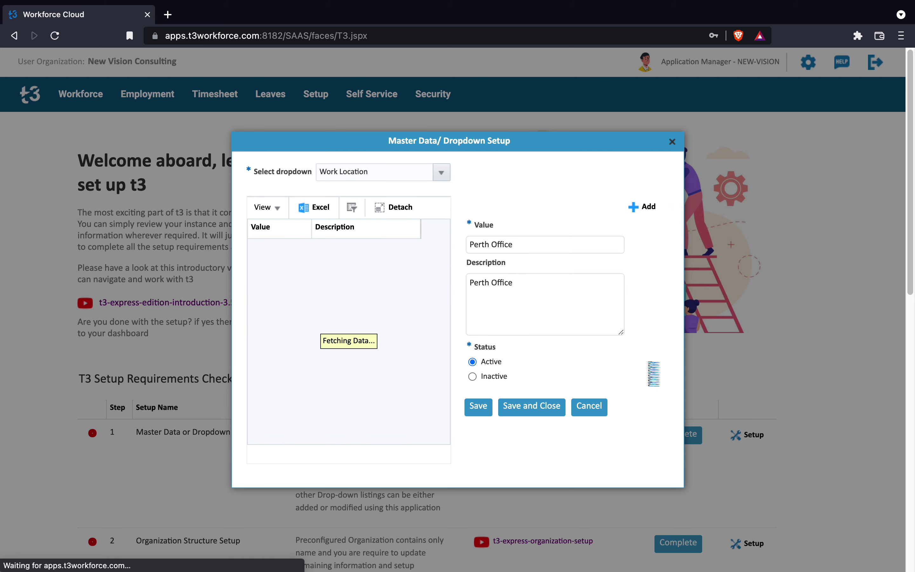
left_click(531, 408)
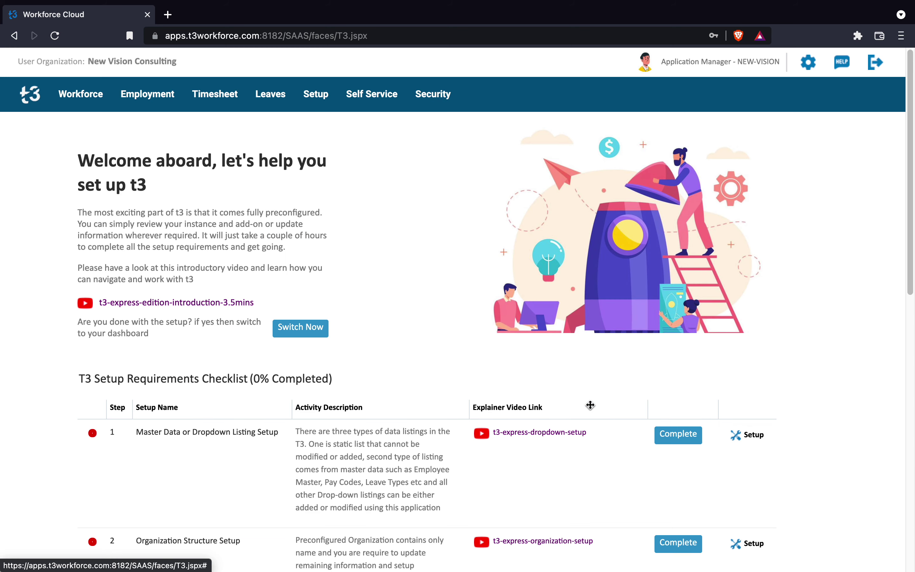